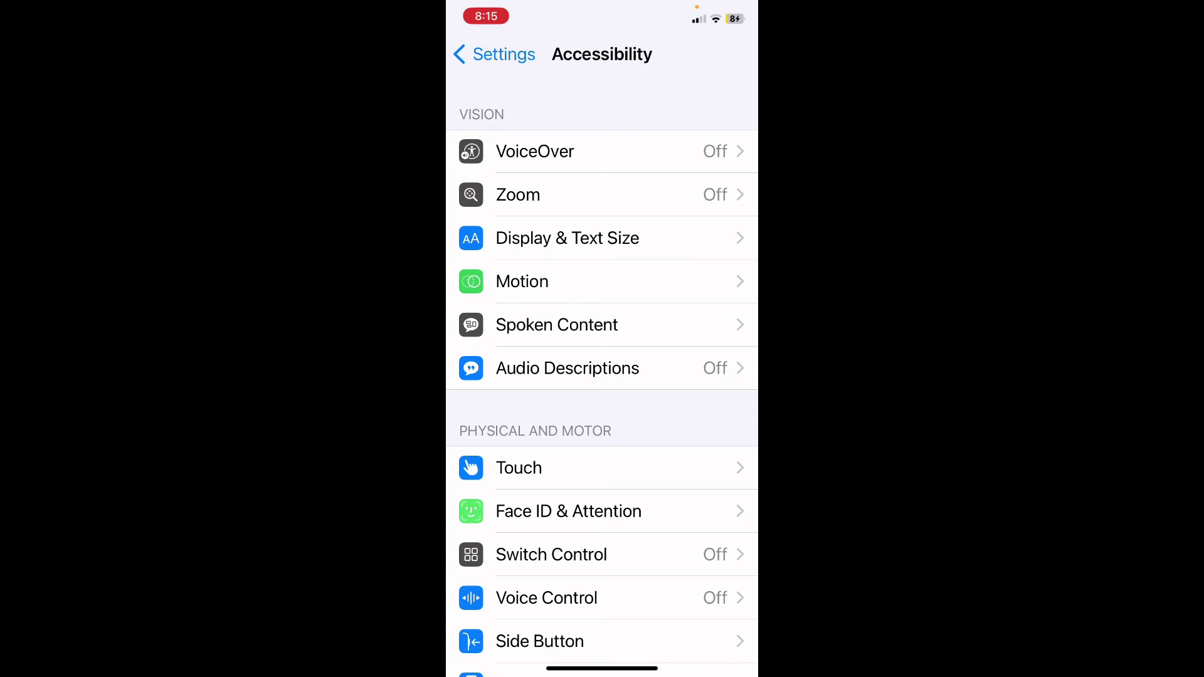
Step: Open Display & Text Size from the Accessibility settings
{"action": "left_click", "coordinate": [568, 238]}
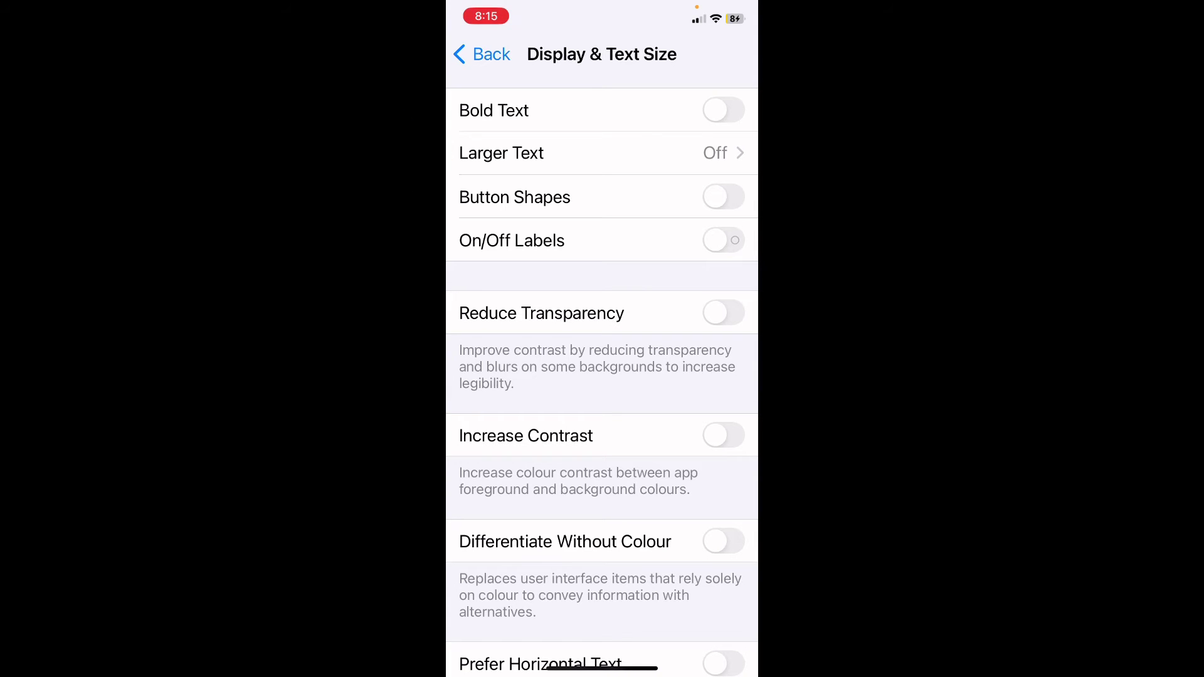
Step: Enable Larger Accessibility Sizes, set the slider two steps below maximum, and go back
{"action": "left_click", "coordinate": [602, 153]}
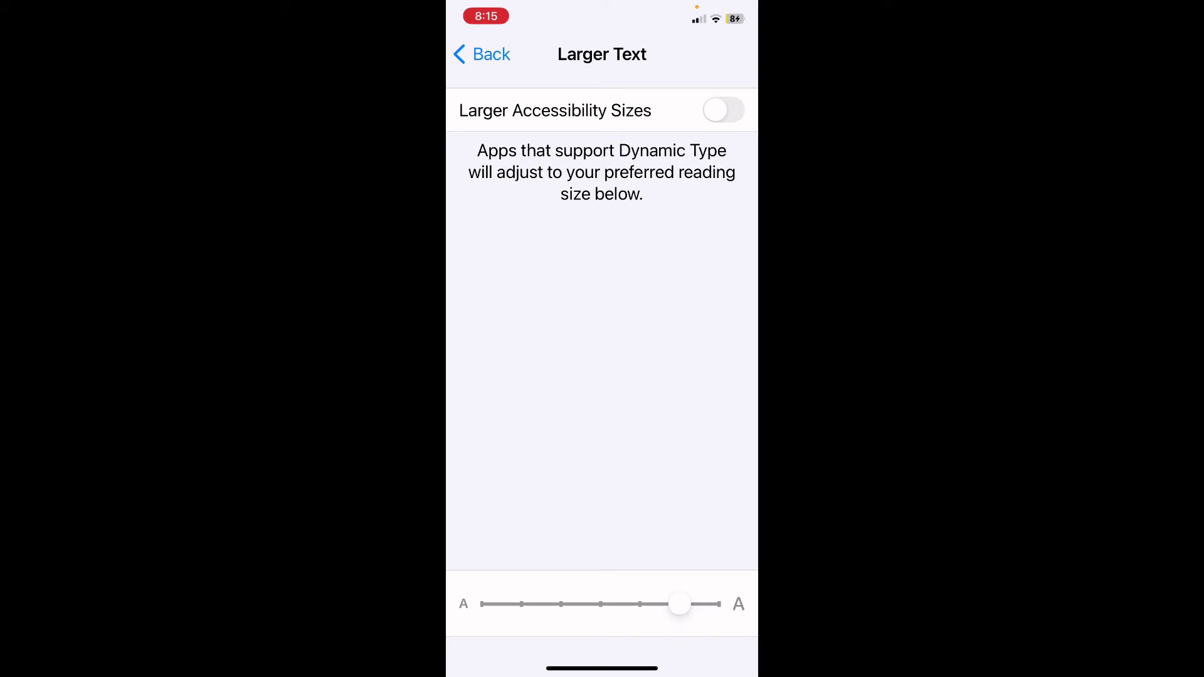
{"action": "left_click", "coordinate": [724, 110]}
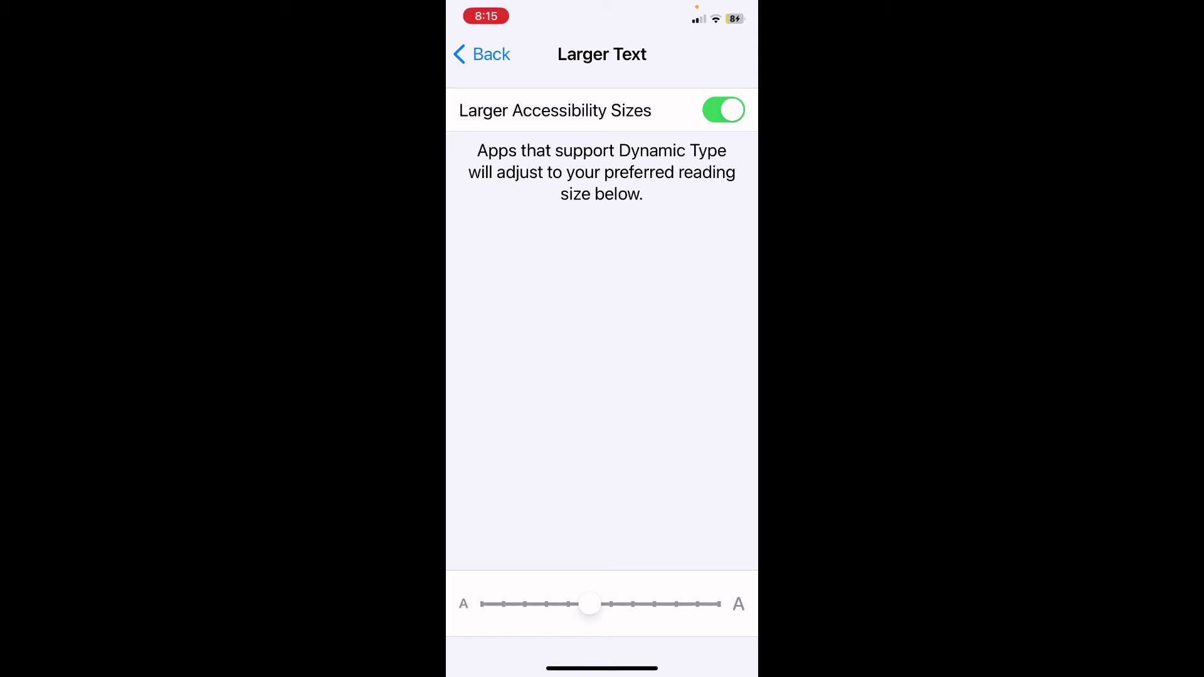
{"action": "left_click_drag", "start_coordinate": [589, 605], "coordinate": [699, 604]}
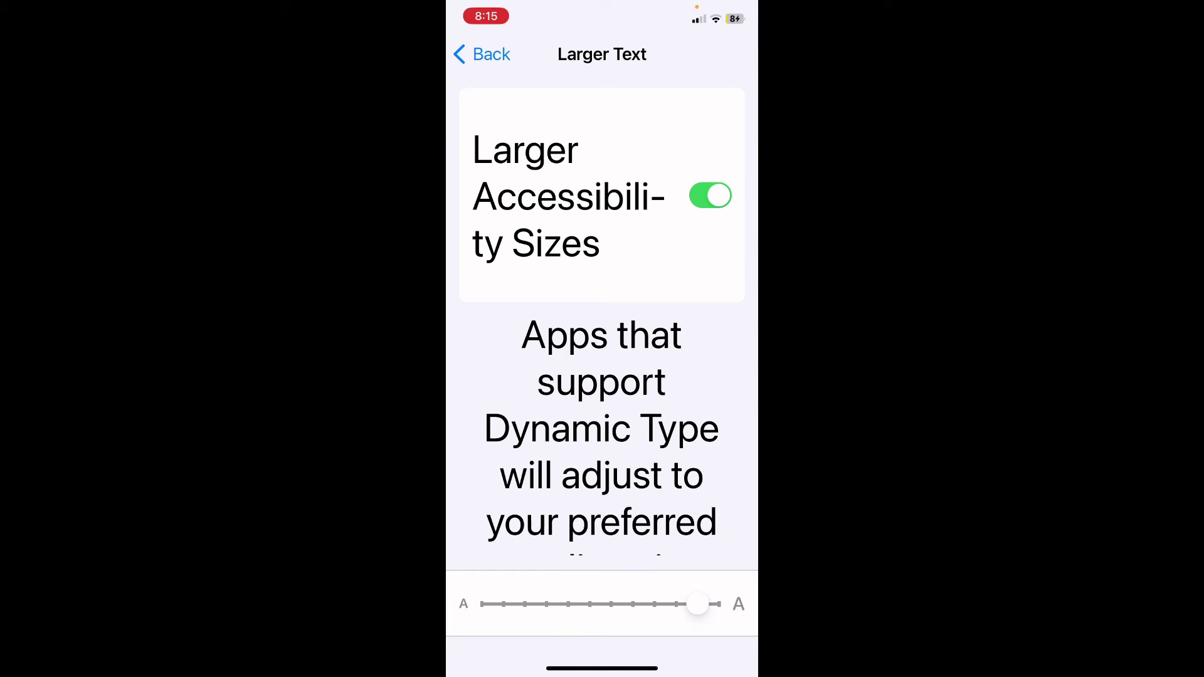
{"action": "left_click_drag", "start_coordinate": [698, 604], "coordinate": [676, 604]}
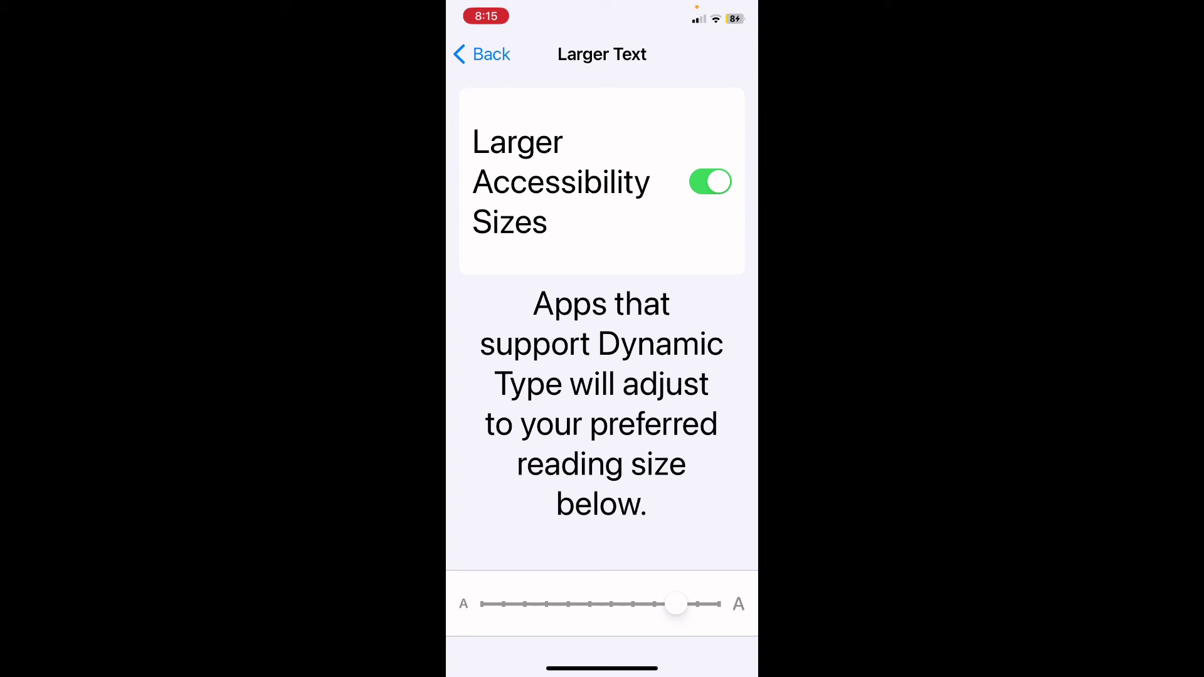
{"action": "left_click_drag", "start_coordinate": [676, 604], "coordinate": [653, 605]}
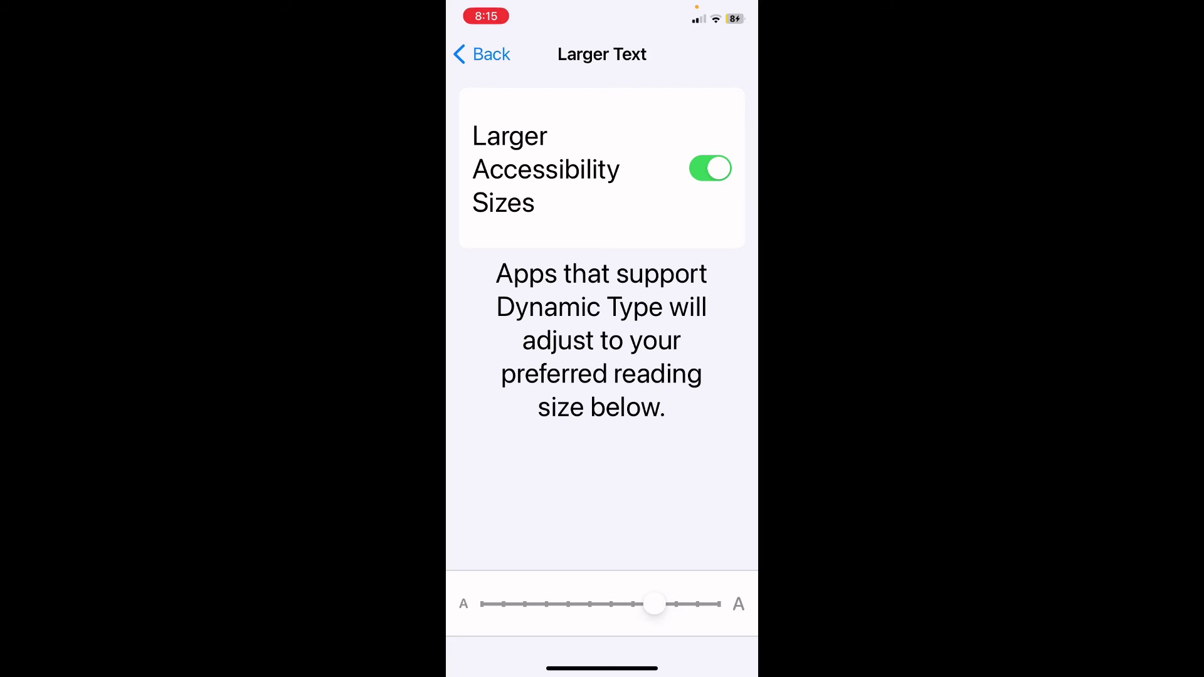
{"action": "left_click", "coordinate": [482, 54]}
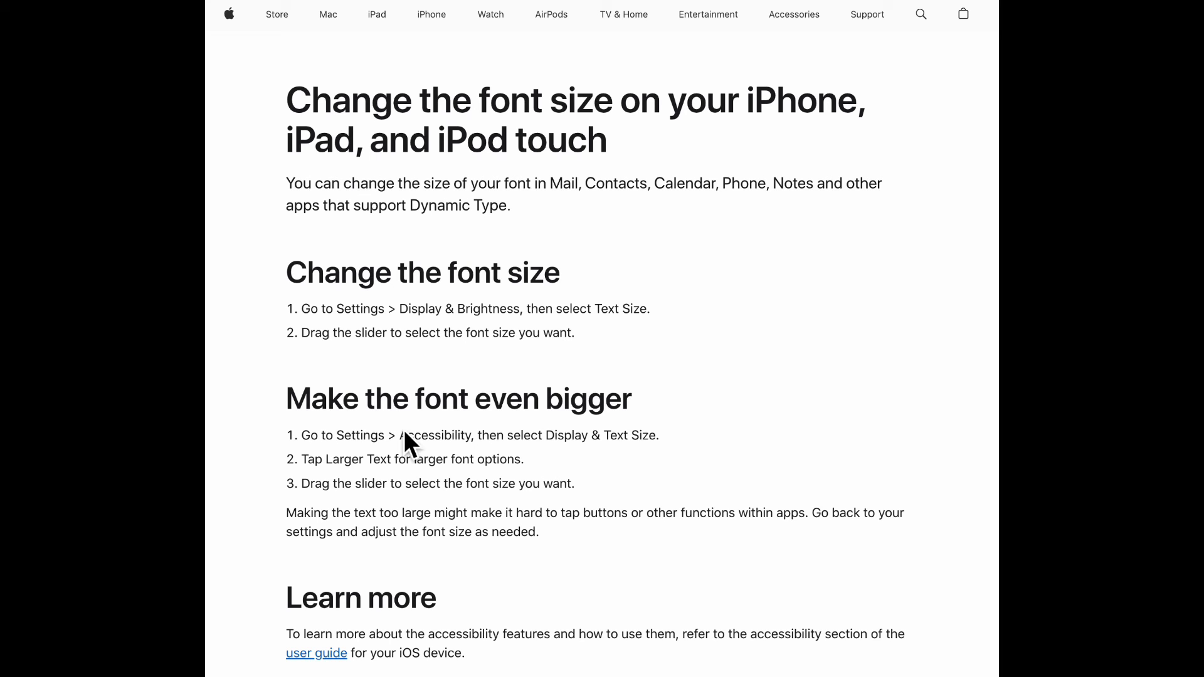
Step: Drag-select the 'Make the font even bigger' heading on the Apple Support page
{"action": "left_click_drag", "start_coordinate": [288, 400], "coordinate": [633, 400]}
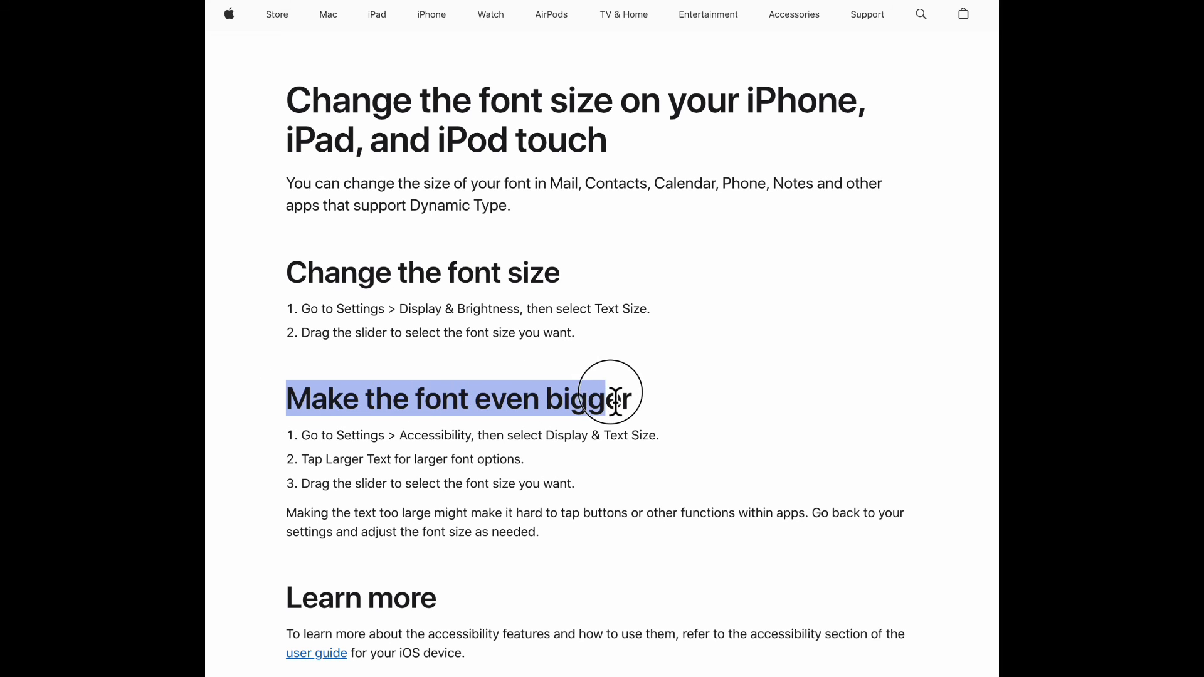